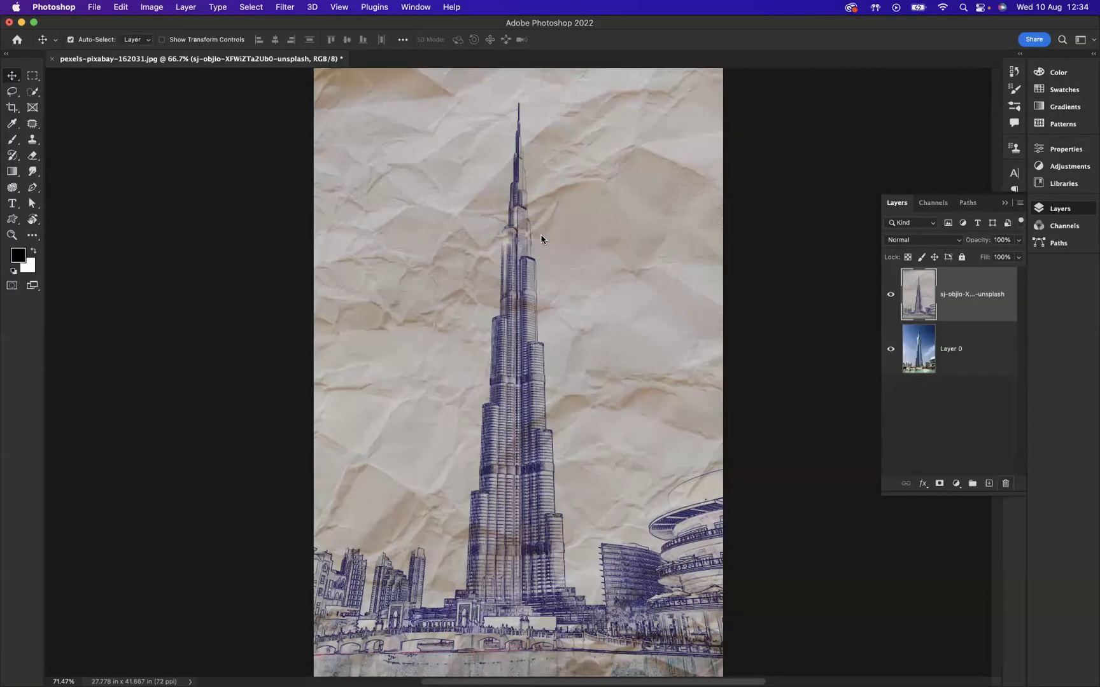
# Delete the finished sketch layer and duplicate Layer 0 into Layer 0 copy
pyautogui.press('Delete')
pyautogui.click(545, 248)
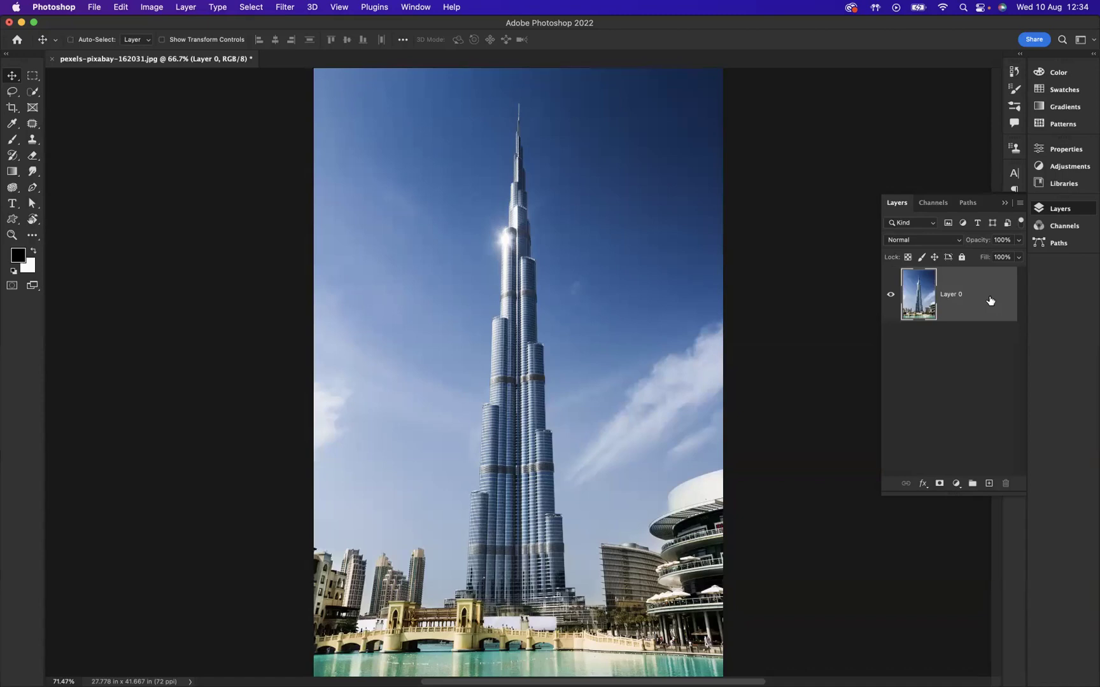
pyautogui.press('super+j')
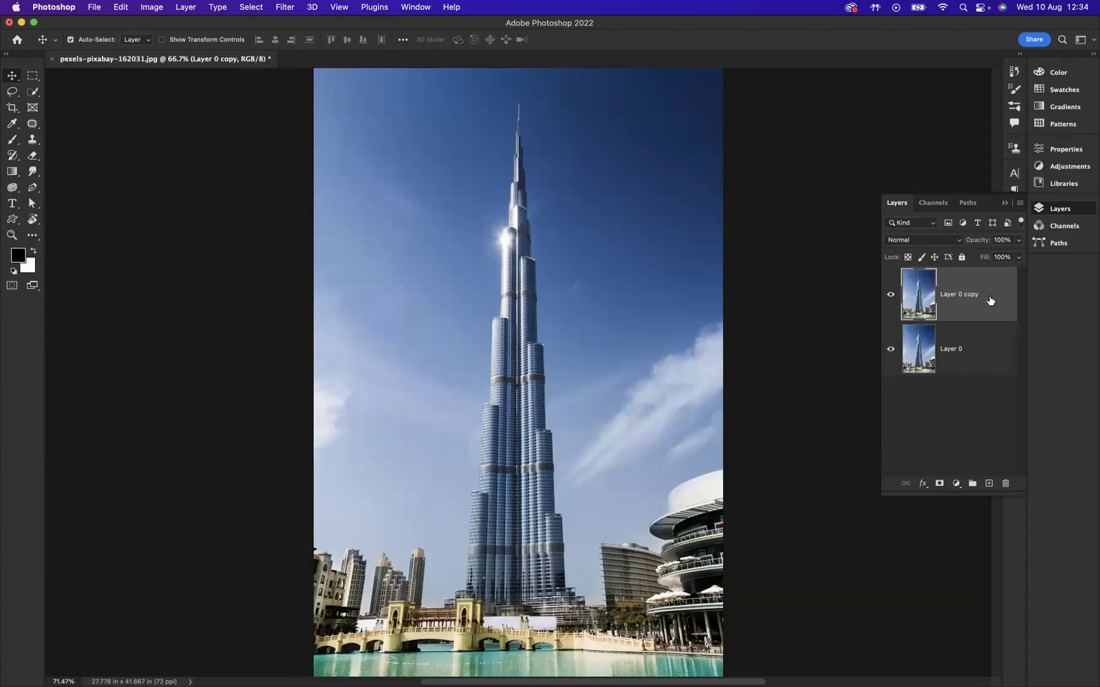
# Convert Layer 0 copy into a smart object
pyautogui.rightClick(989, 300)
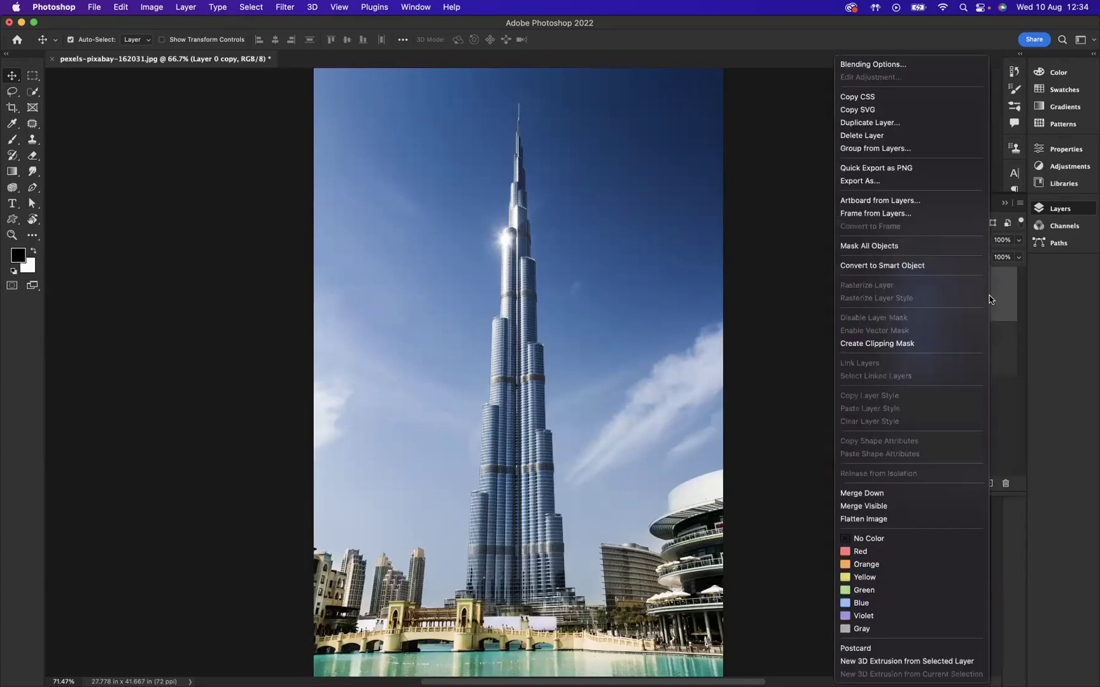
pyautogui.click(930, 265)
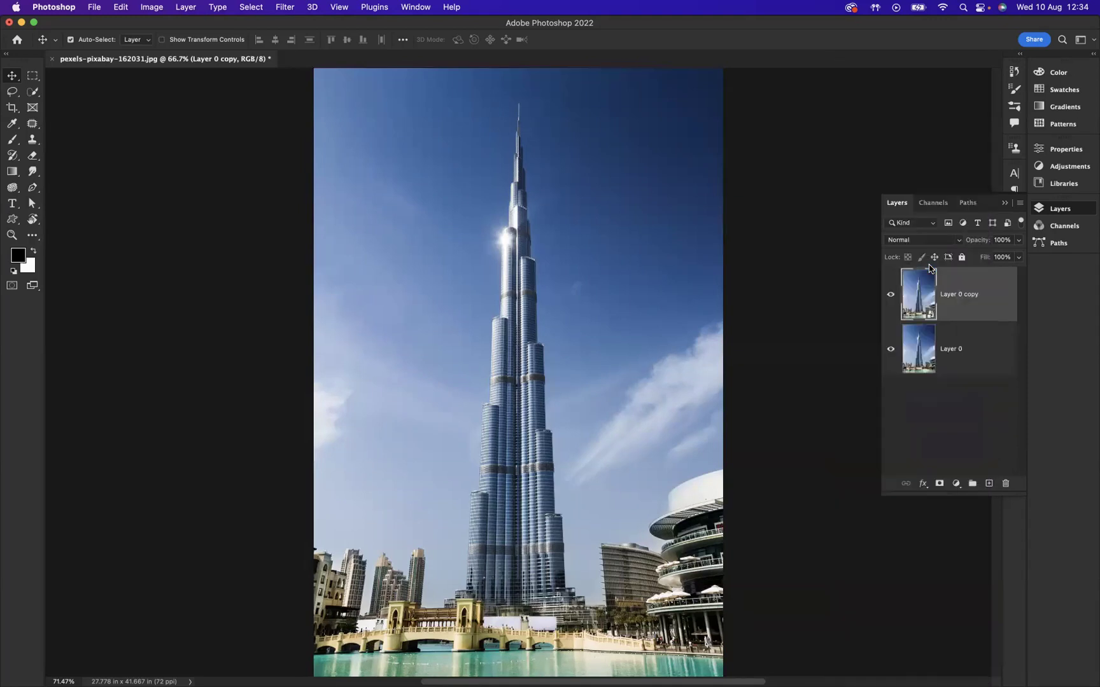
pyautogui.rightClick(998, 284)
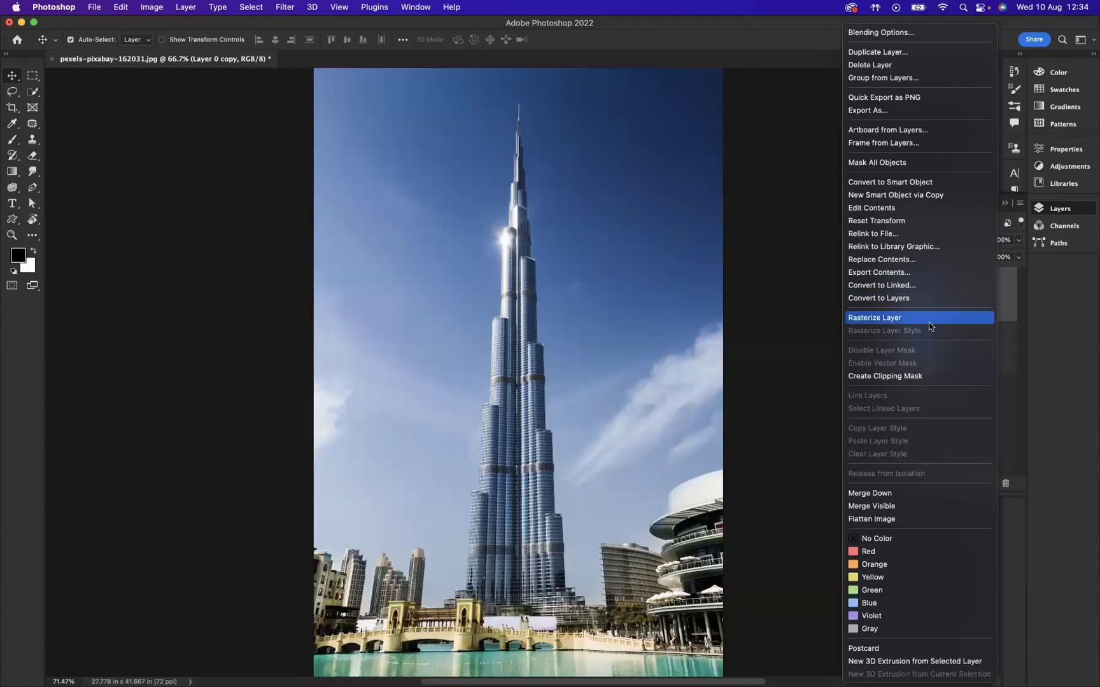
pyautogui.click(931, 318)
pyautogui.rightClick(984, 275)
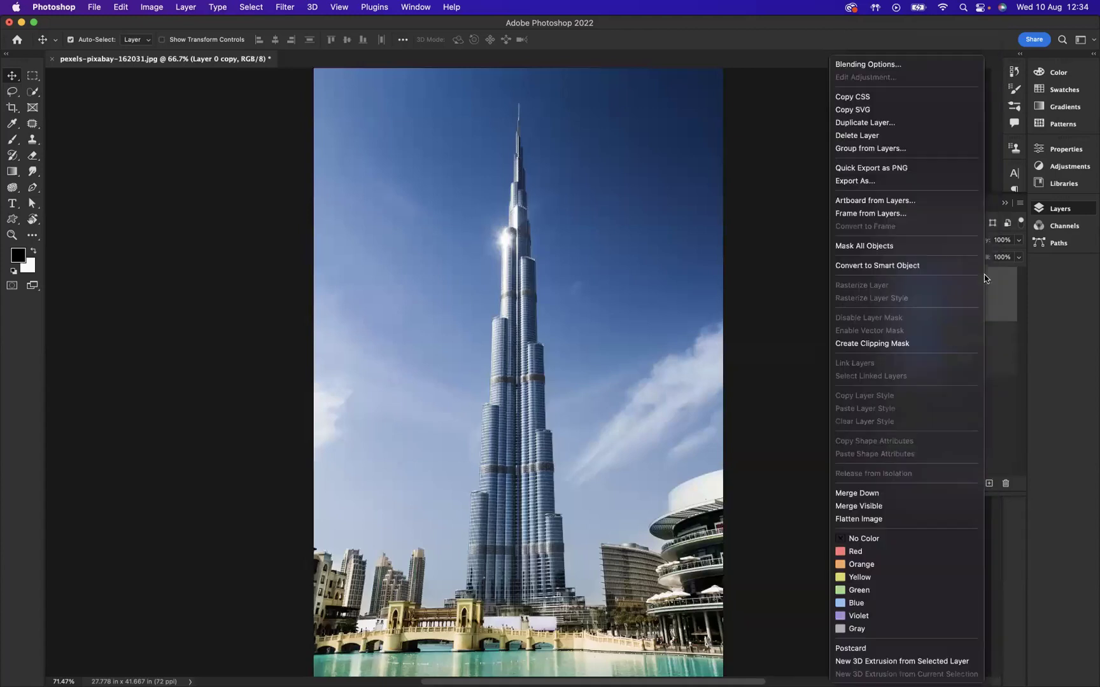
pyautogui.click(893, 266)
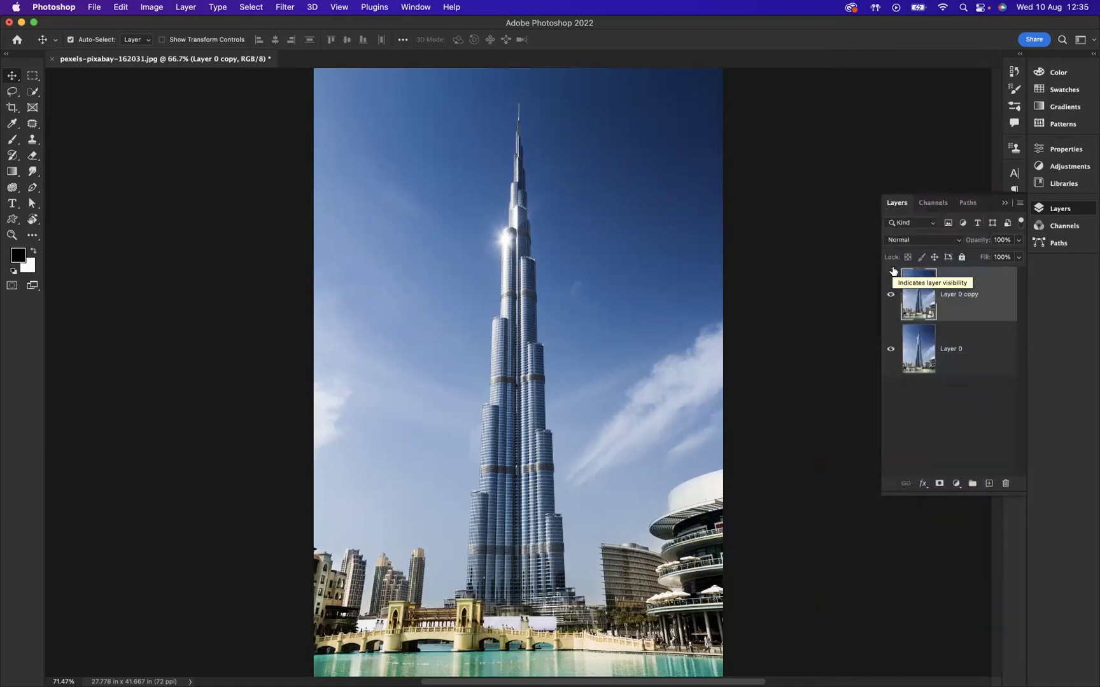
# Apply the Stylize > Find Edges filter to the Layer 0 copy smart object
pyautogui.click(283, 11)
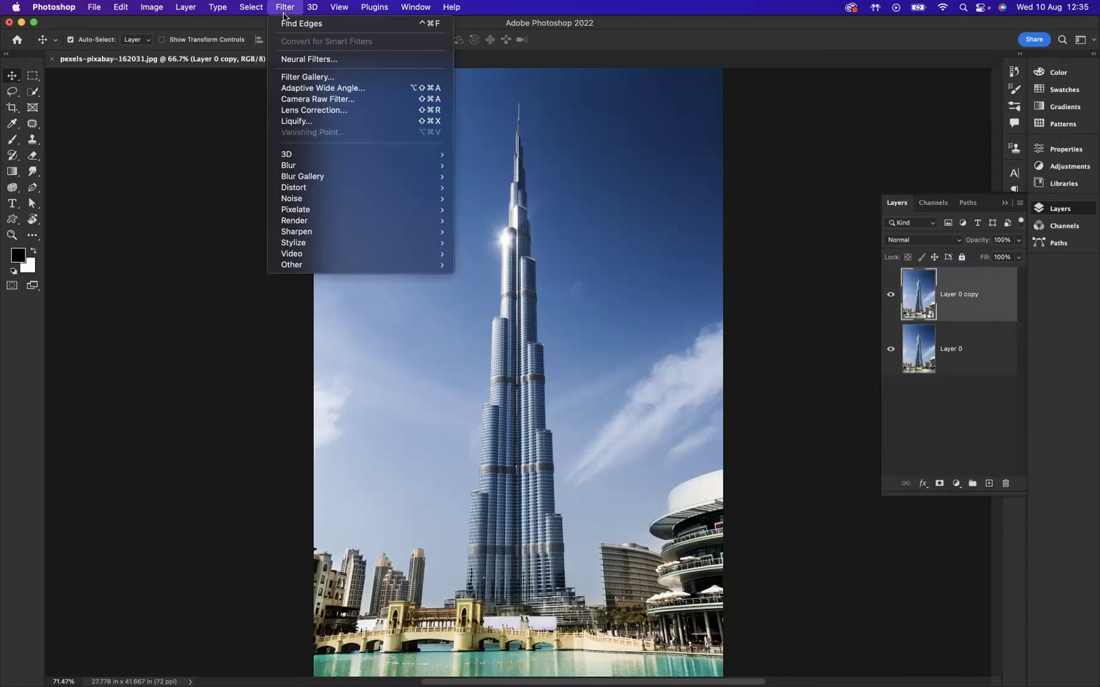
pyautogui.moveTo(309, 249)
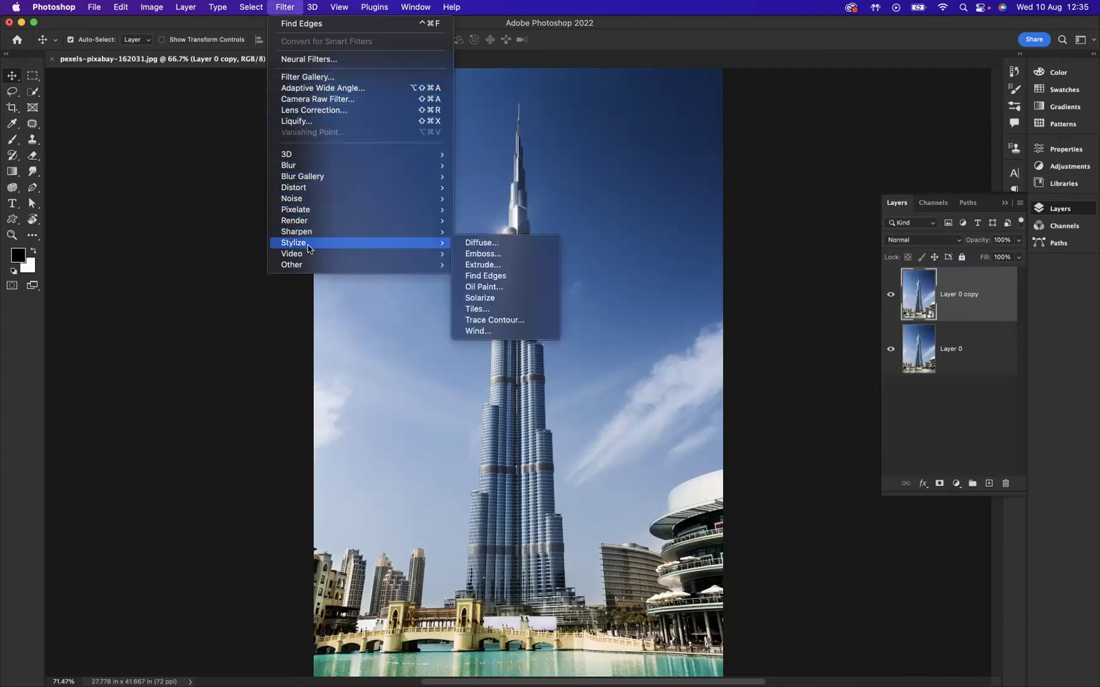
pyautogui.click(503, 277)
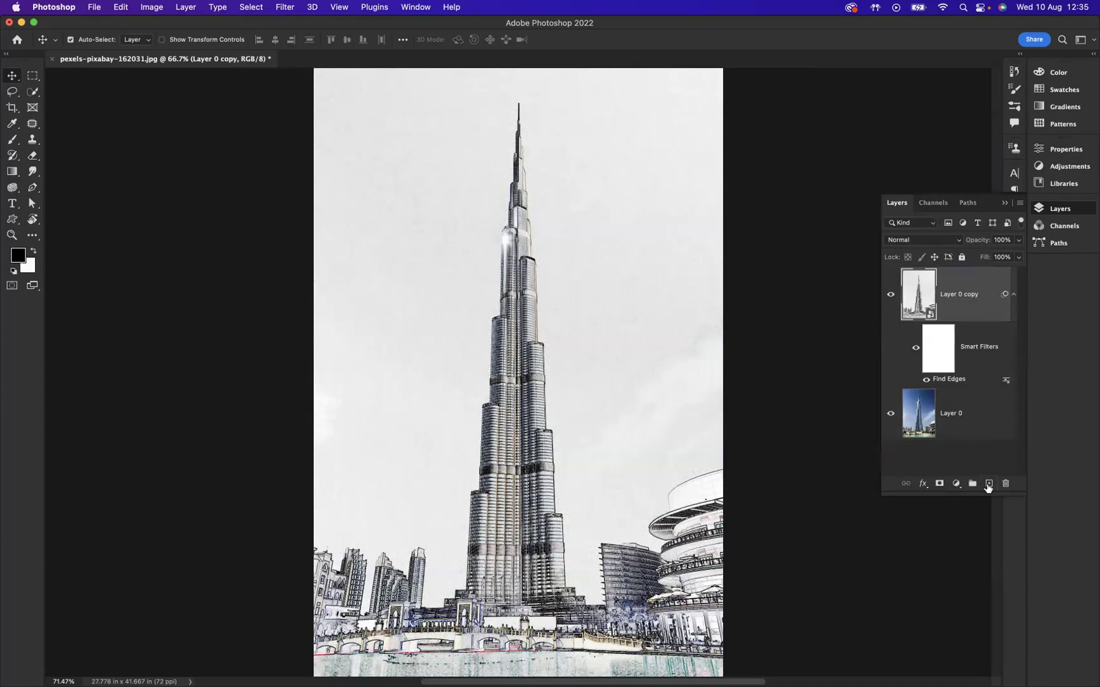
# Add a new Layer 1 and fill it with solid blue #4030d9
pyautogui.click(988, 485)
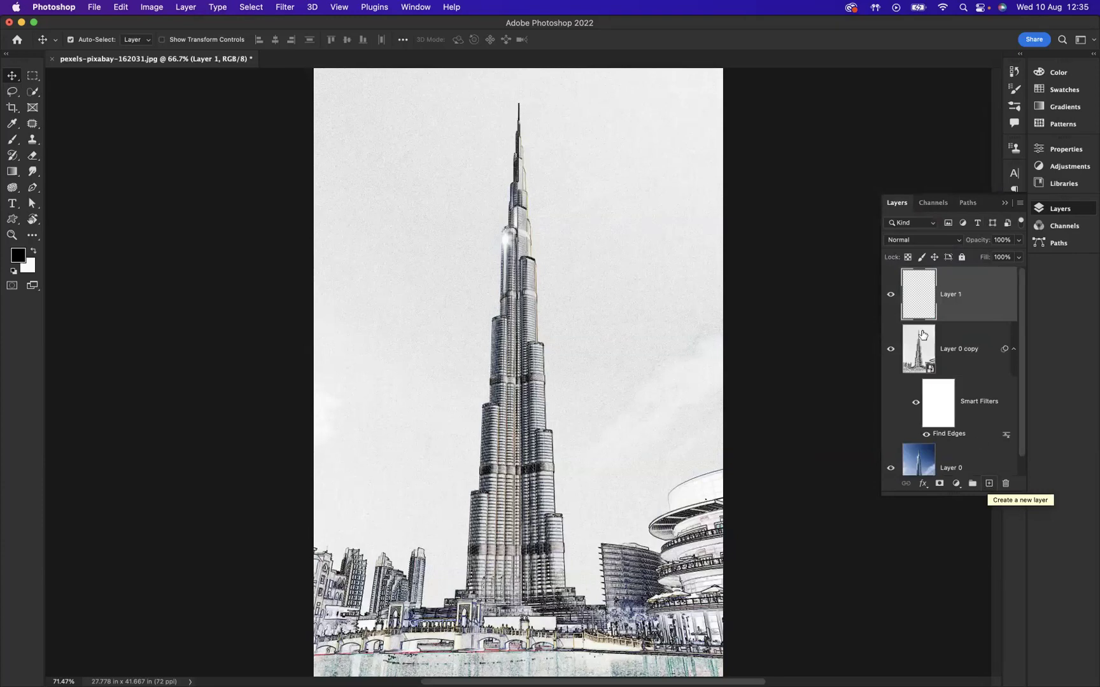
pyautogui.hotkey('shift', 'BackSpace')
pyautogui.click(705, 199)
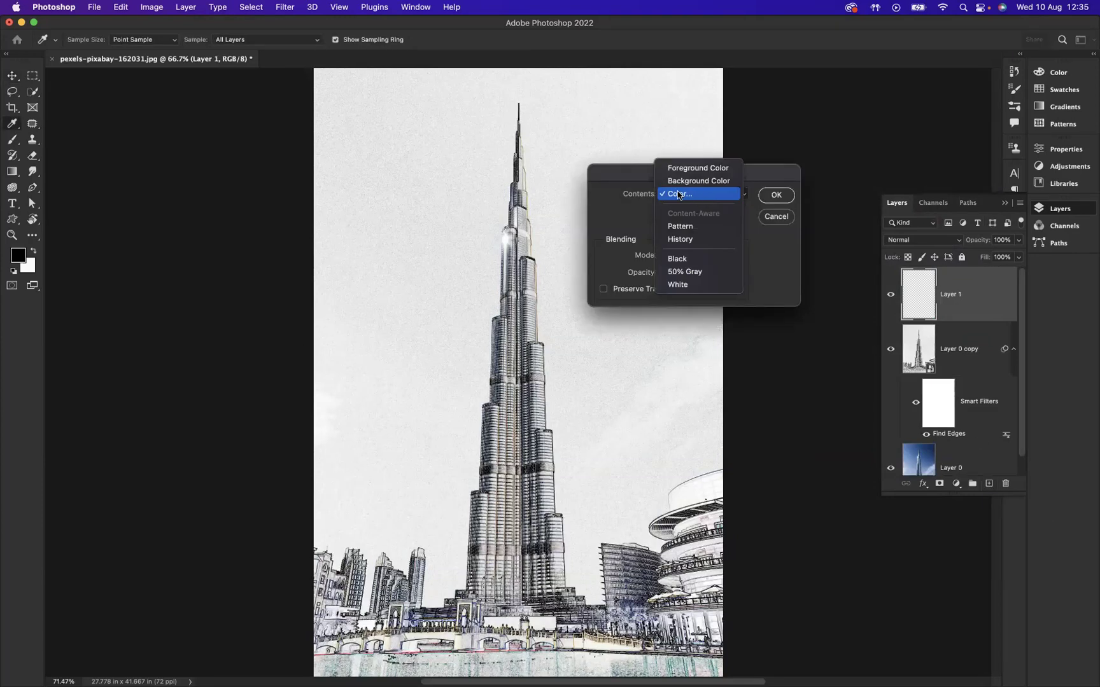
pyautogui.press('Return')
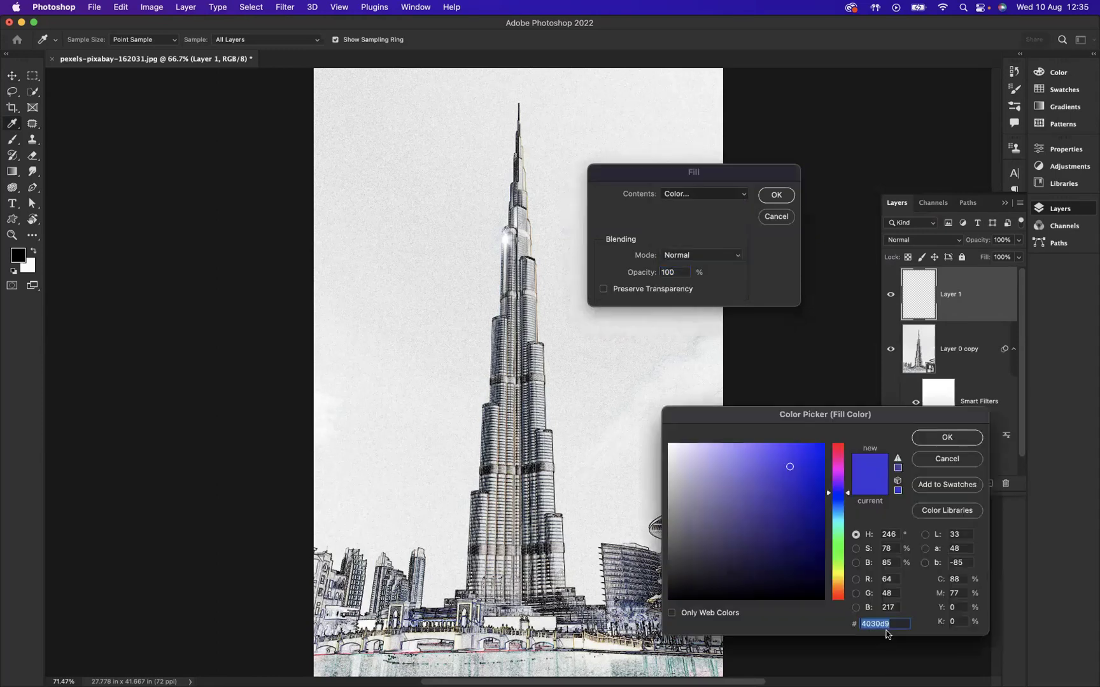
pyautogui.doubleClick(863, 625)
pyautogui.moveTo(819, 416); pyautogui.dragTo(369, 320)
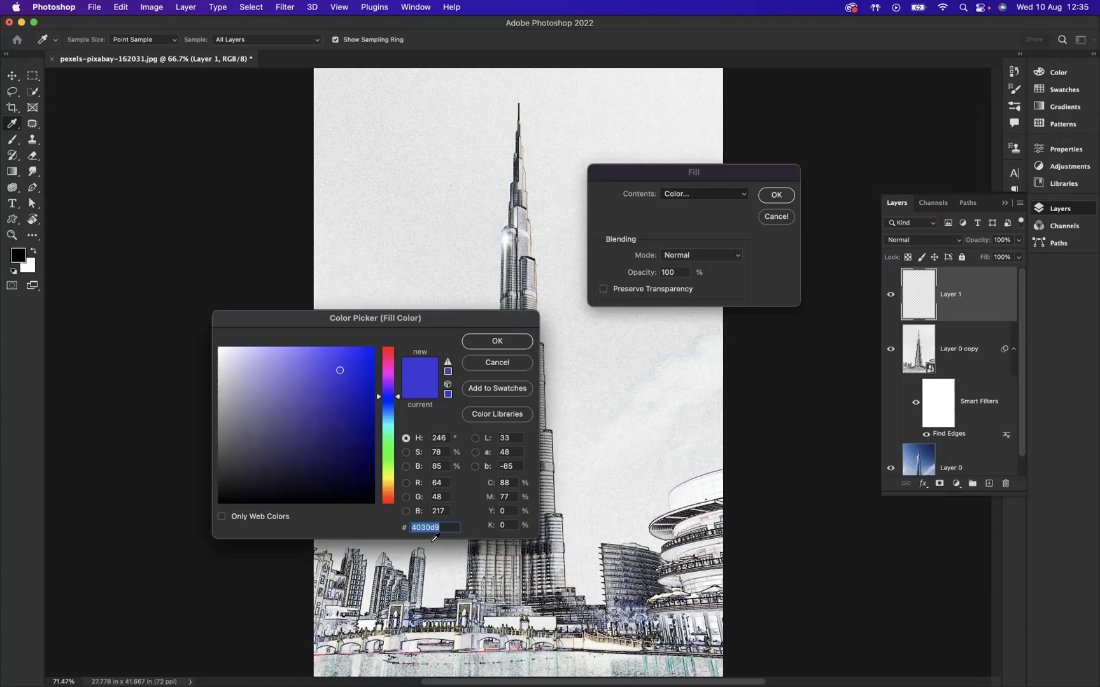
pyautogui.click(522, 341)
pyautogui.click(777, 196)
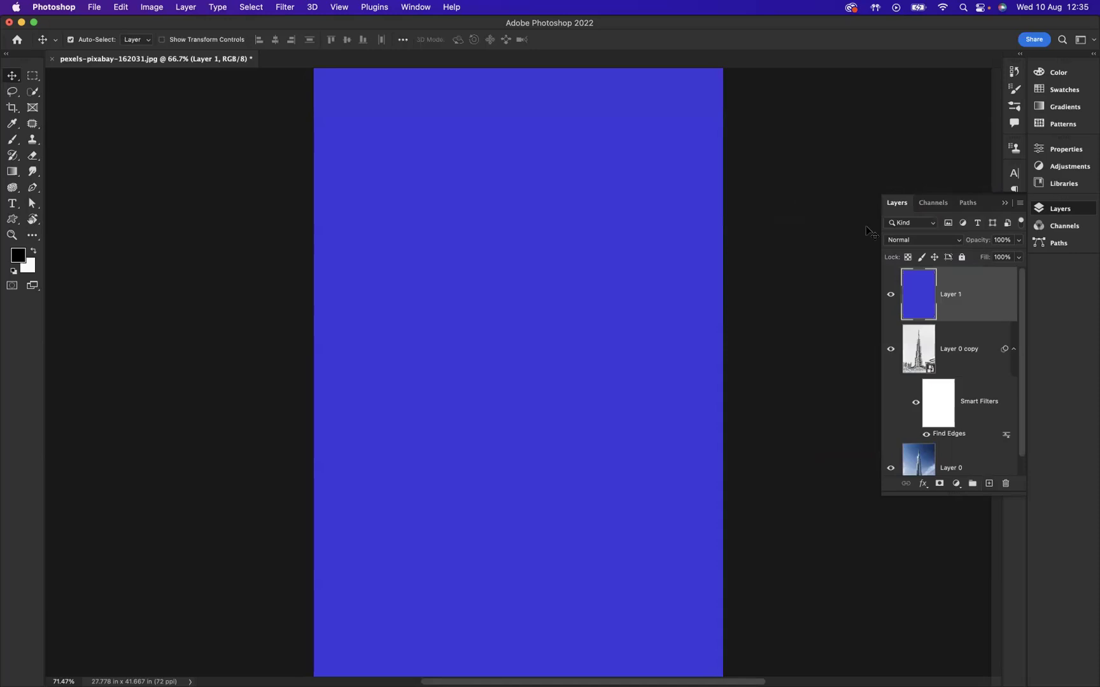
# Set Layer 1 to Screen blend mode with 50% fill
pyautogui.click(931, 241)
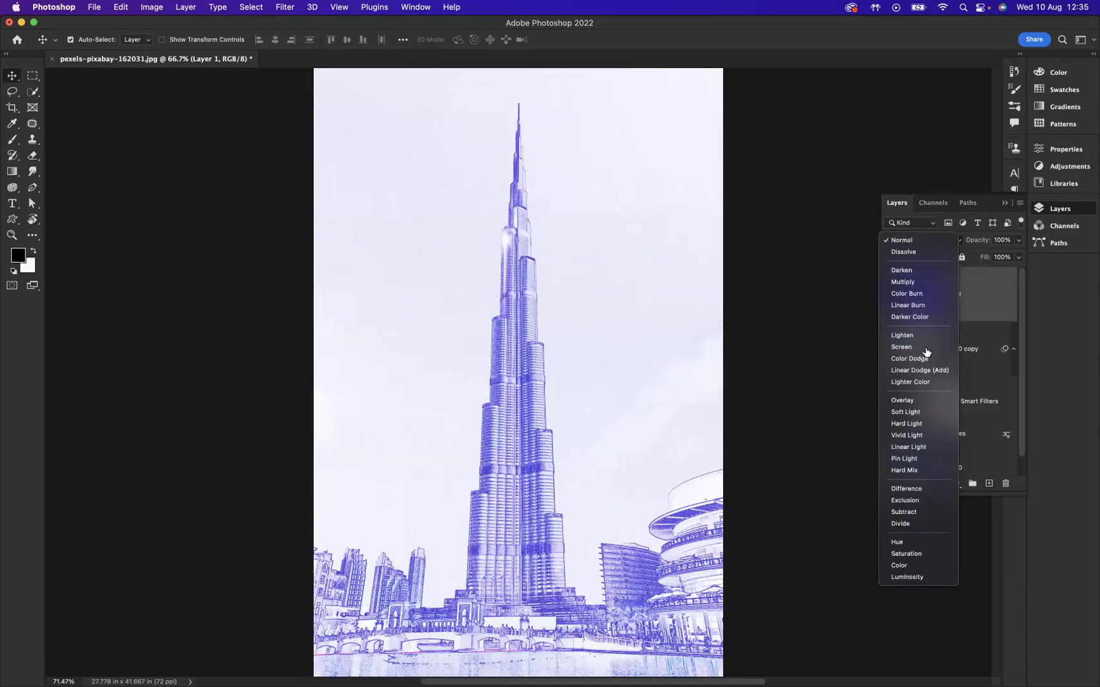
pyautogui.click(926, 349)
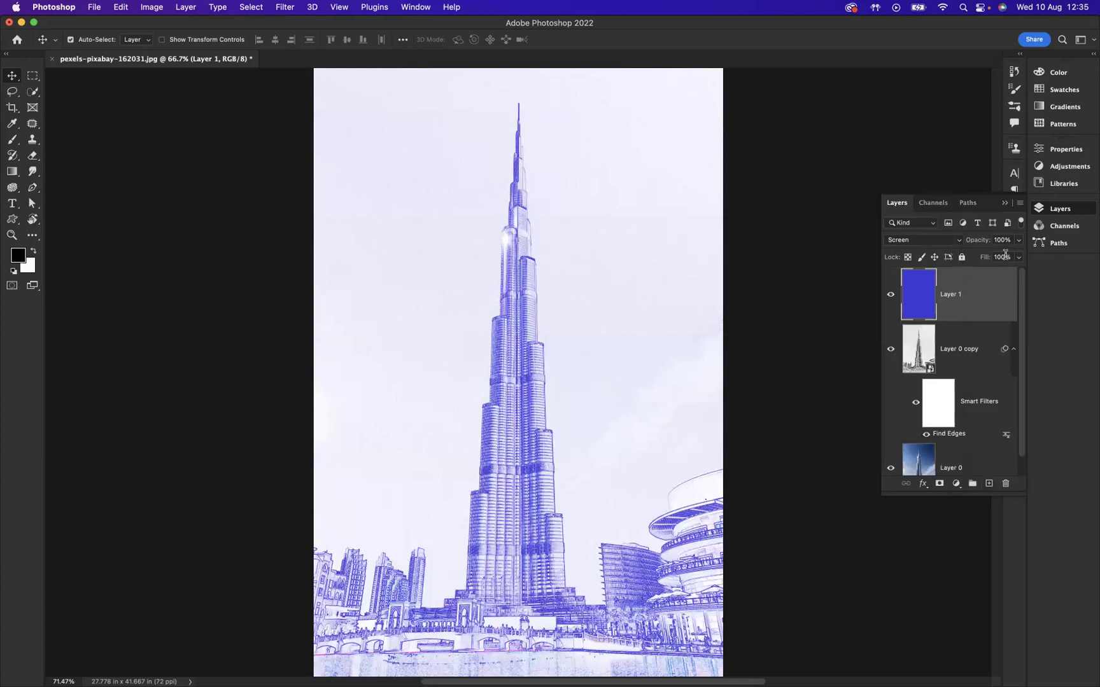
pyautogui.click(1002, 257)
pyautogui.write('50')
pyautogui.press('Return')
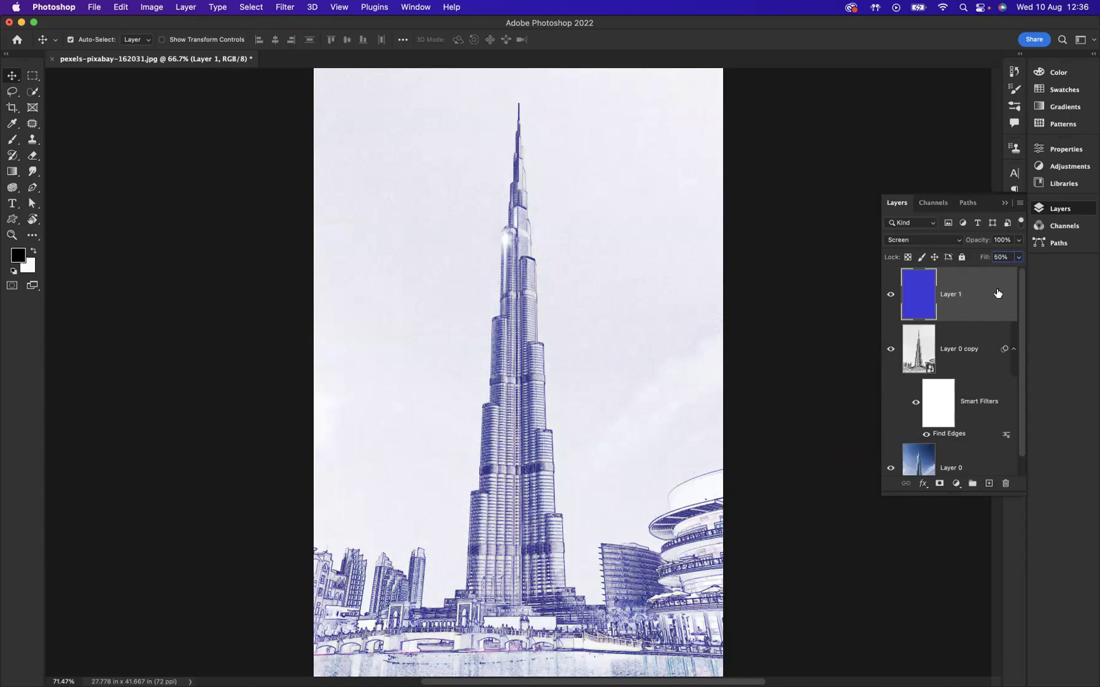
pyautogui.press('Return')
# Place the crumpled paper image sj-objio-XFWiZTa2Ub0-unsplash as an embedded layer
pyautogui.click(94, 7)
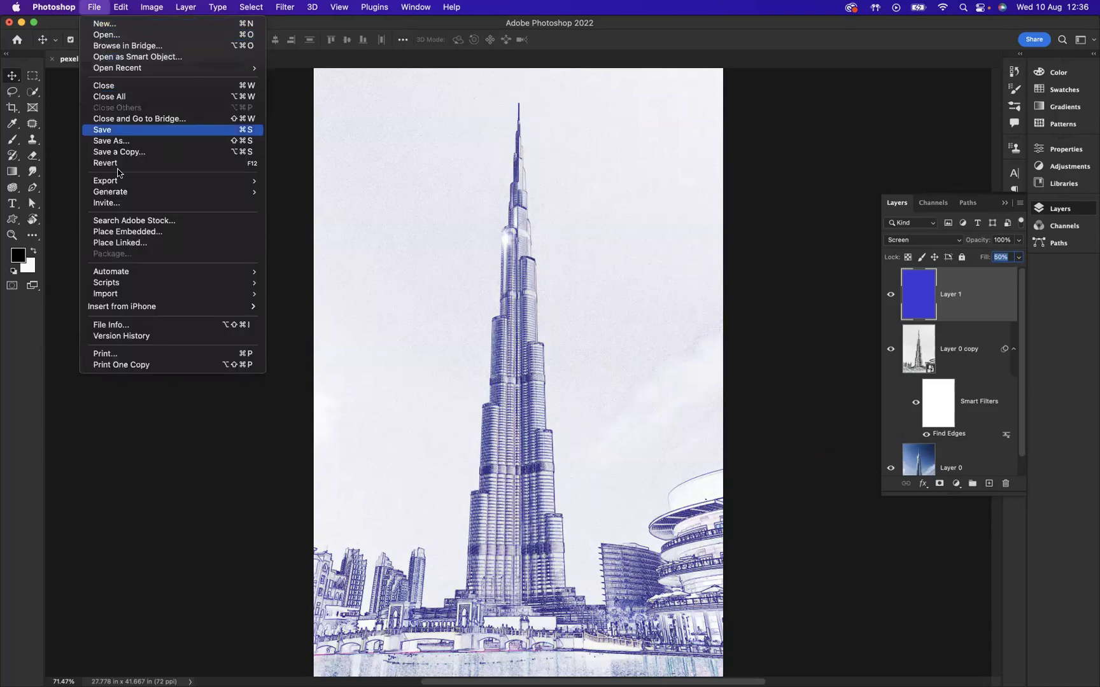
pyautogui.click(137, 231)
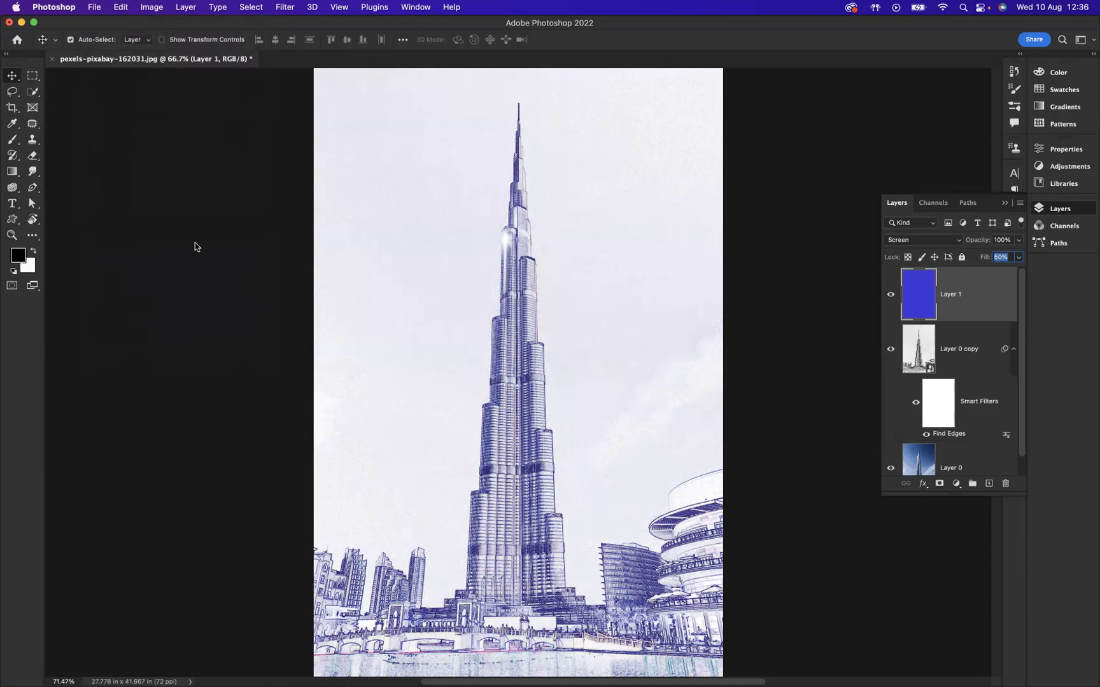
pyautogui.click(453, 136)
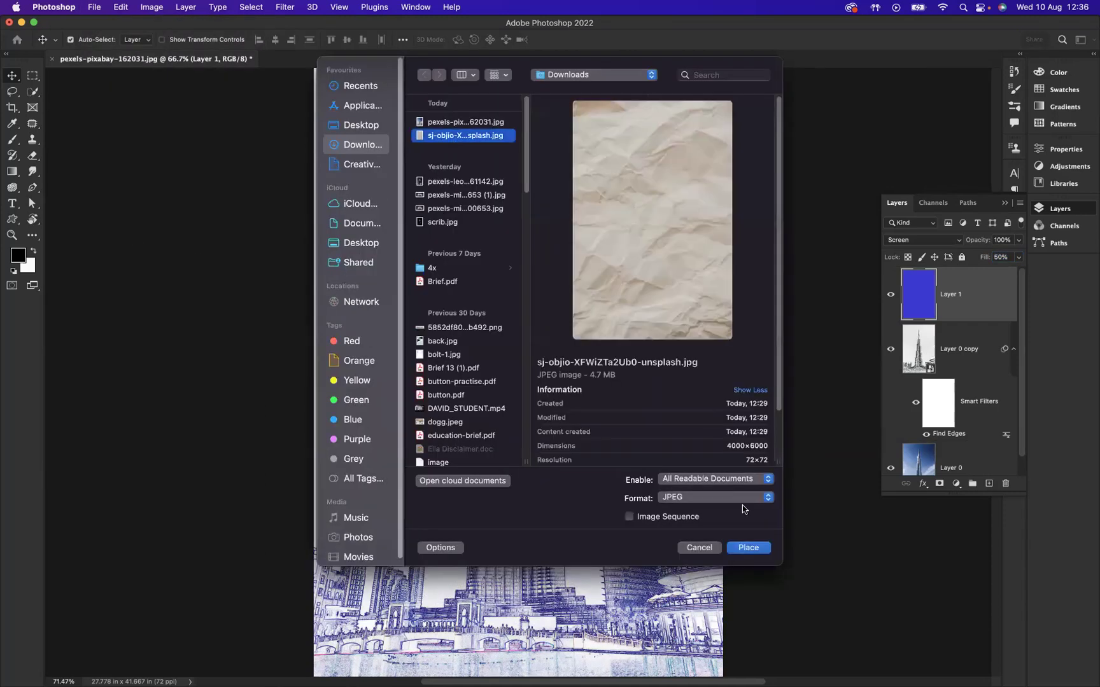
pyautogui.click(755, 549)
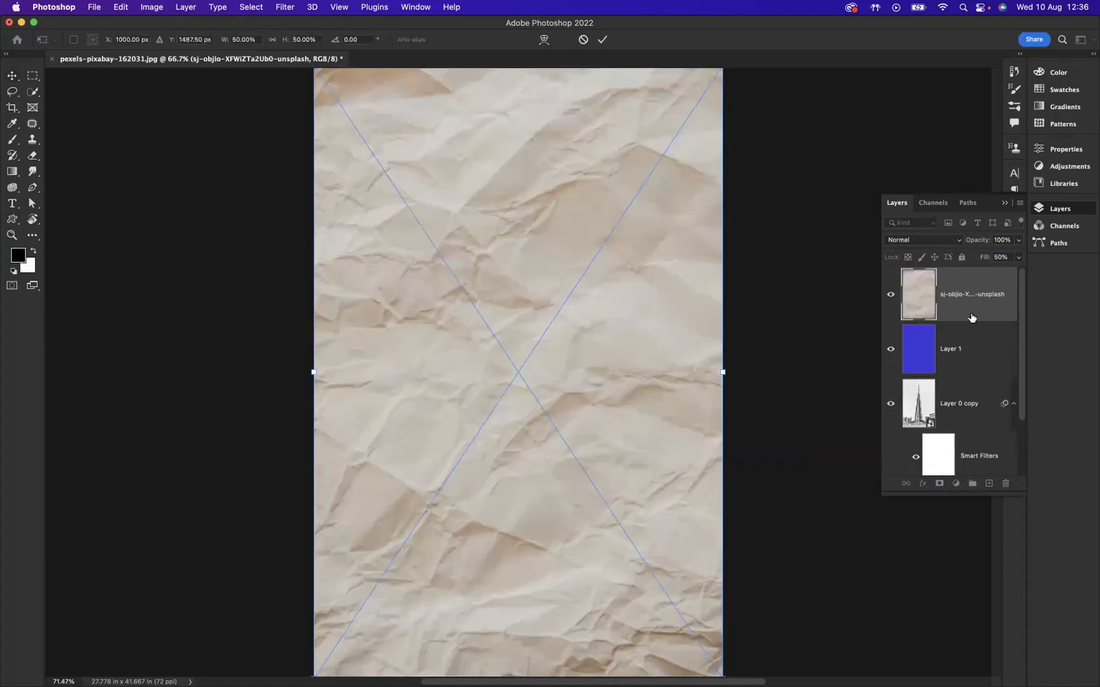
pyautogui.press('Return')
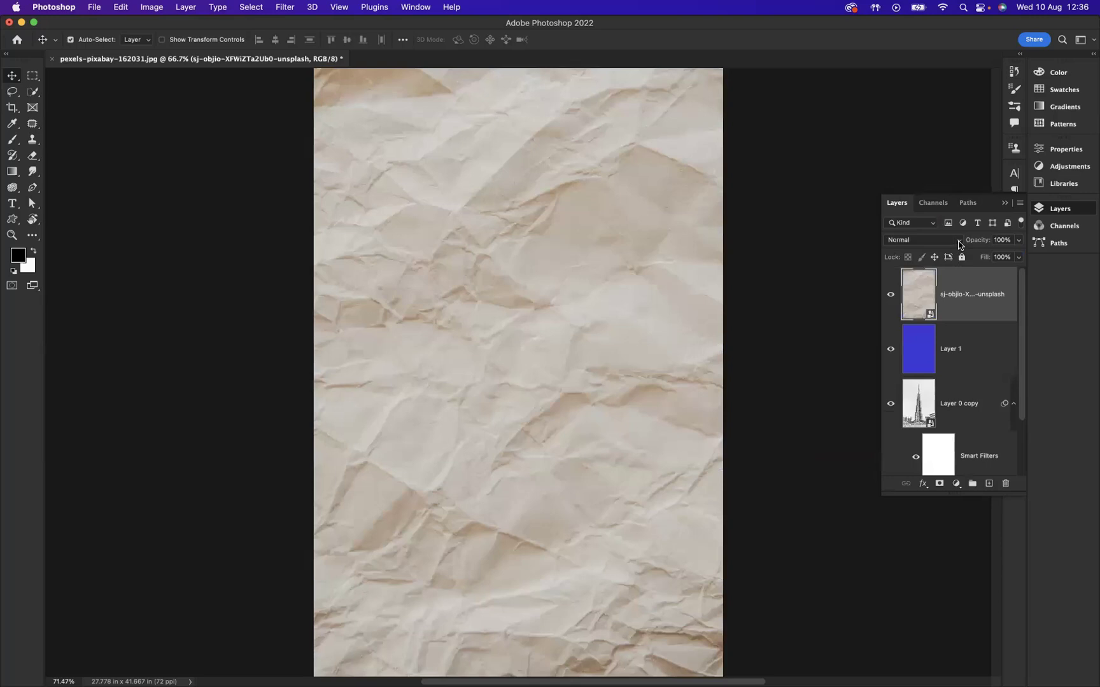
# Set the paper texture layer's blend mode to Multiply
pyautogui.click(959, 242)
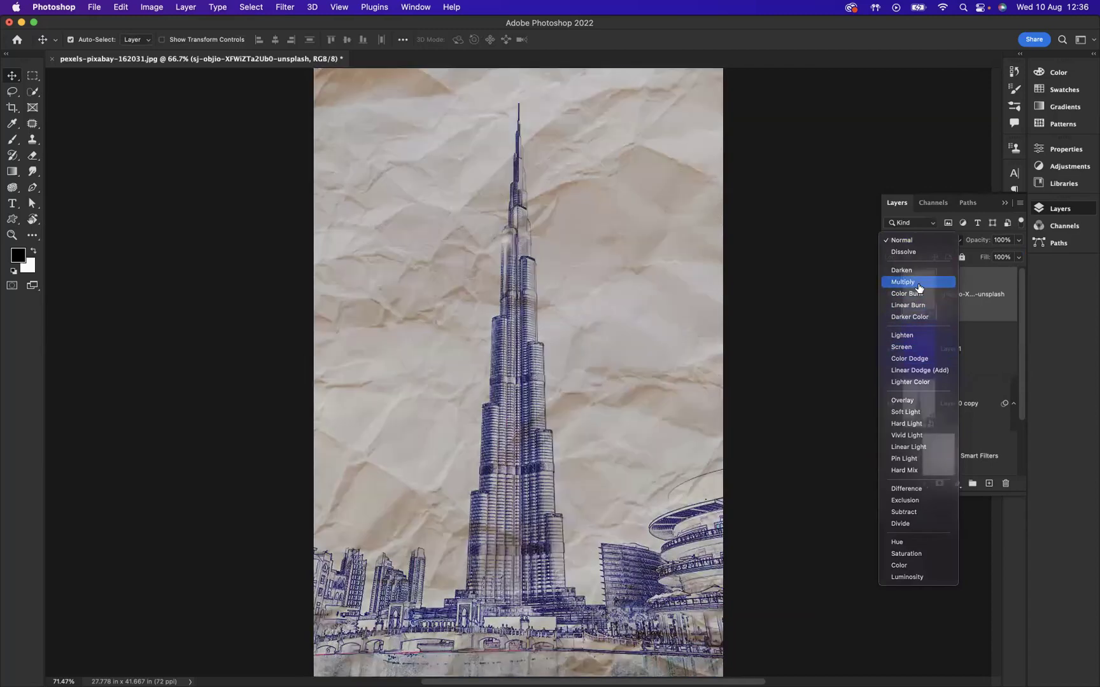
pyautogui.click(918, 288)
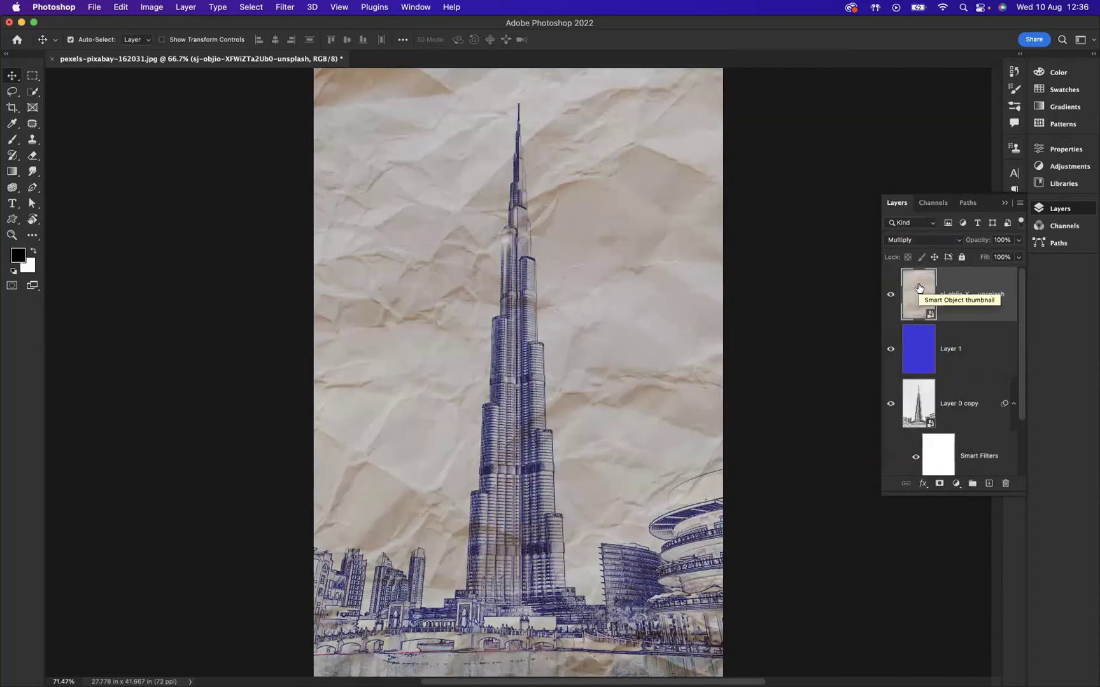
pyautogui.press('f')
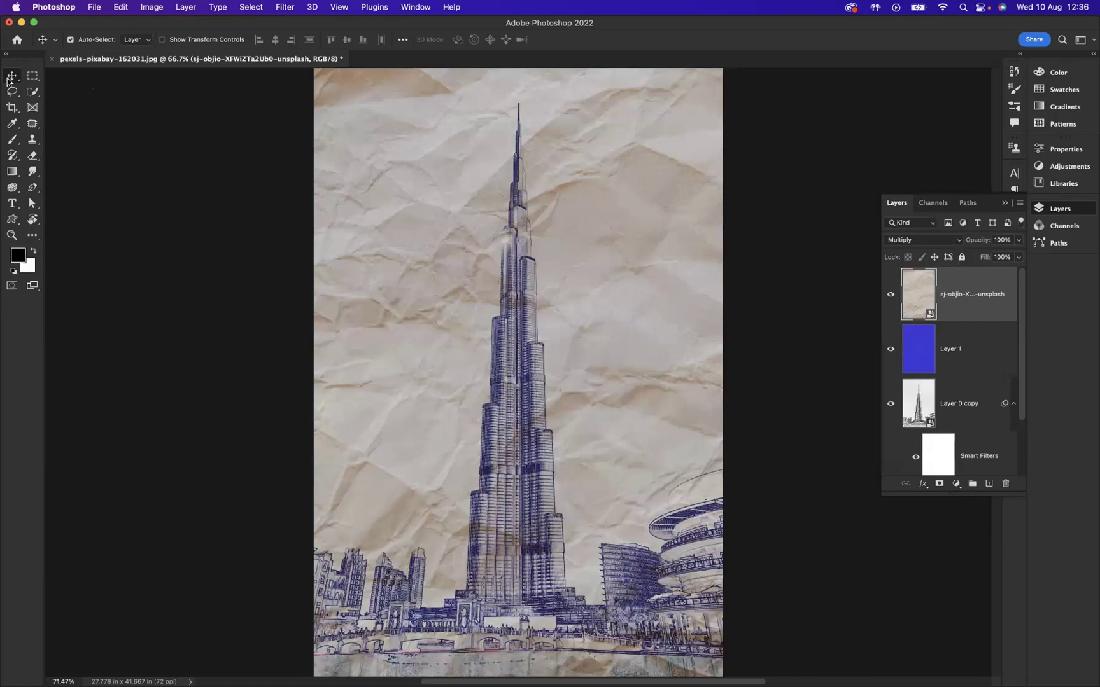
# Nudge the paper texture down and scale it slightly wider to cover the canvas
pyautogui.moveTo(426, 254); pyautogui.dragTo(427, 260)
pyautogui.press('super+t')
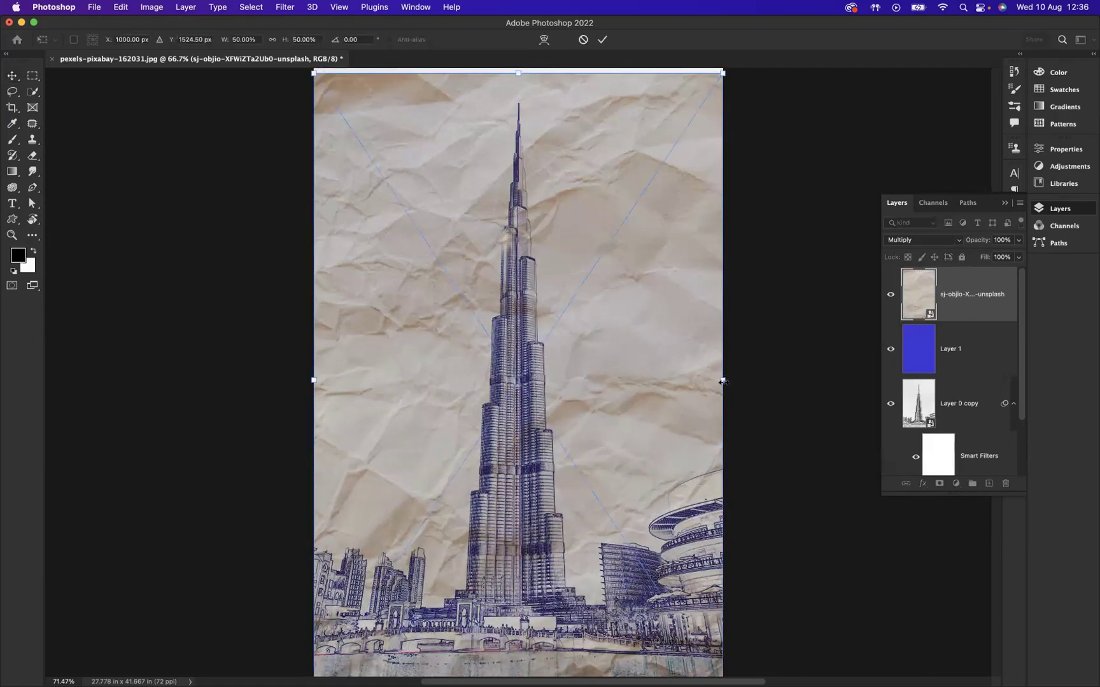
pyautogui.moveTo(723, 380); pyautogui.dragTo(736, 388)
pyautogui.press('Return')
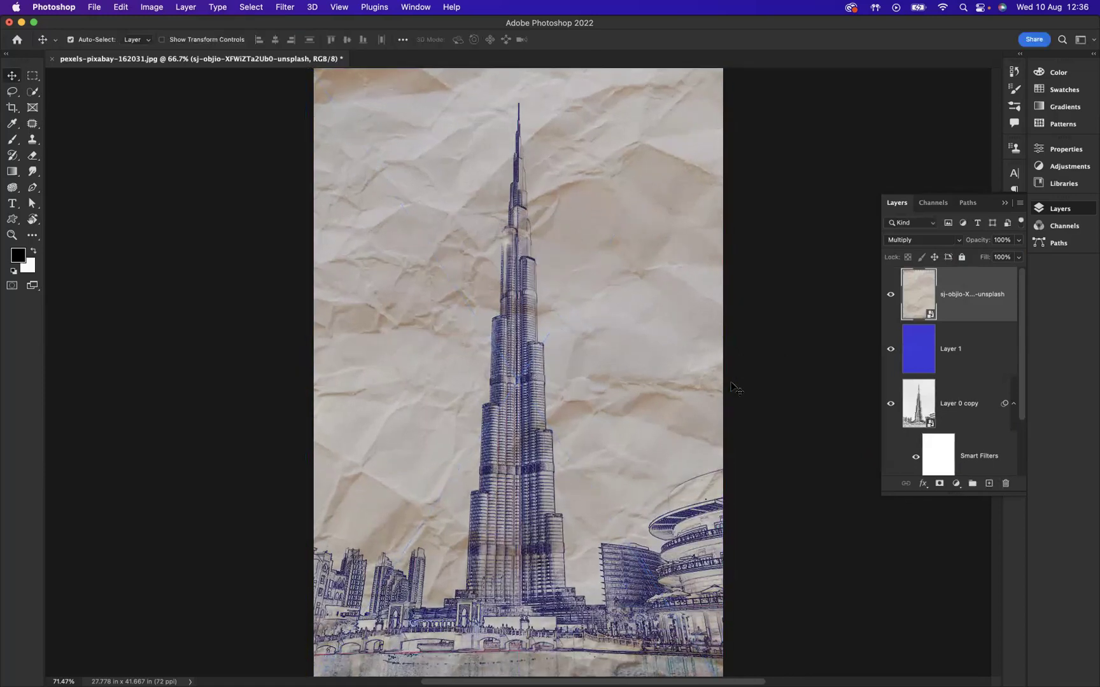